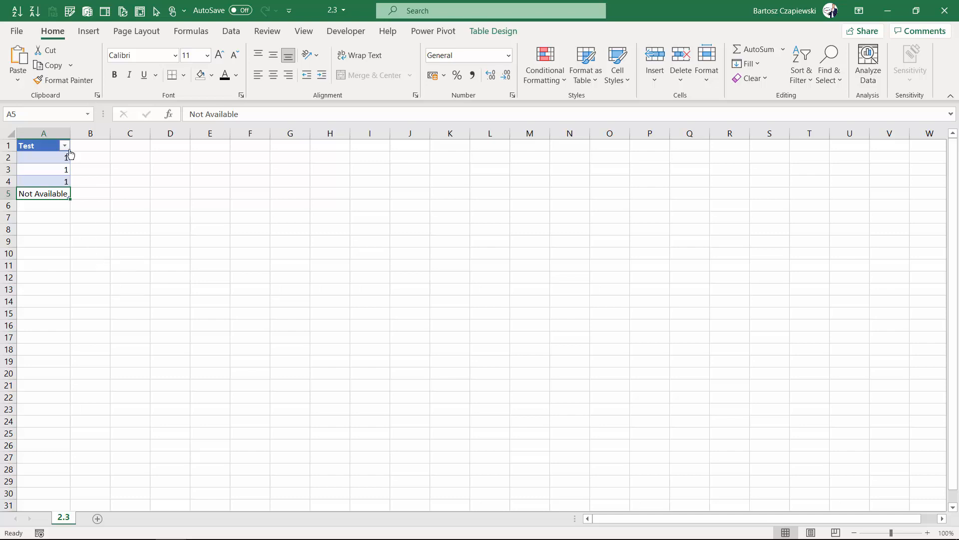
# Step: Create a PivotTable from the table Tabela1 and place it on a new worksheet
pyautogui.click(89, 33)
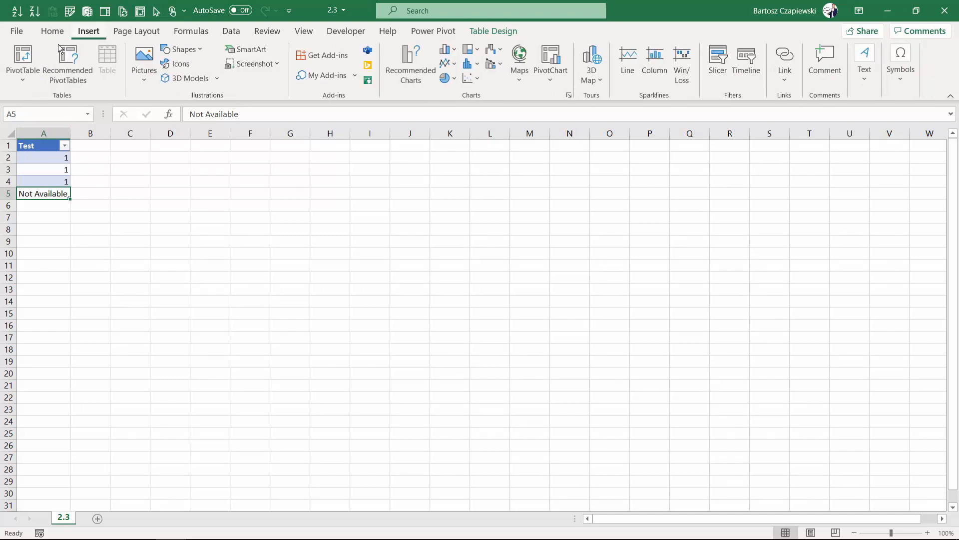
pyautogui.click(28, 58)
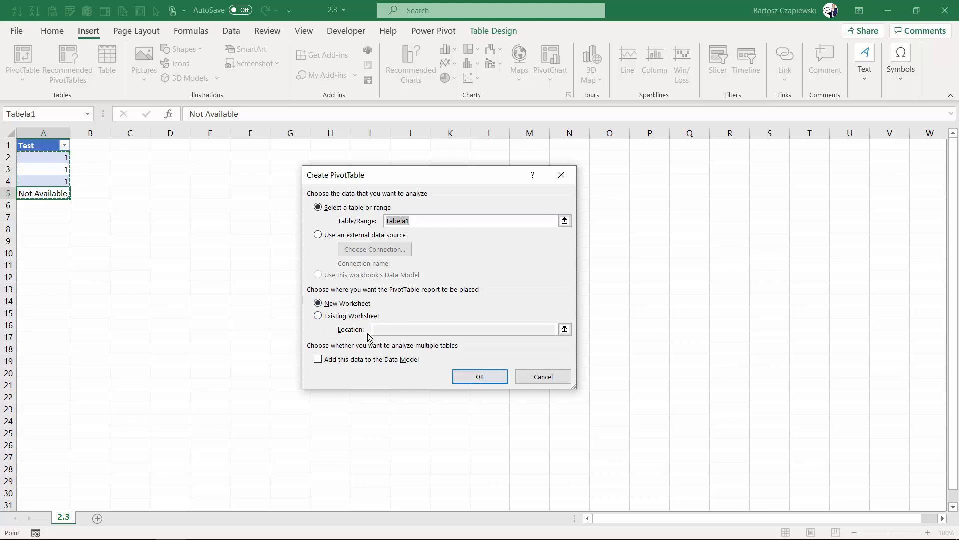
pyautogui.click(319, 316)
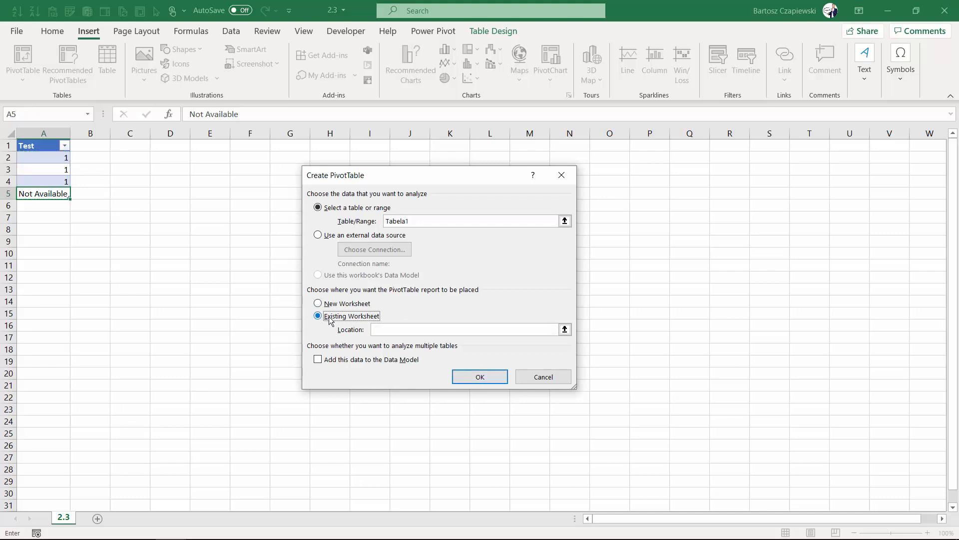
pyautogui.click(563, 329)
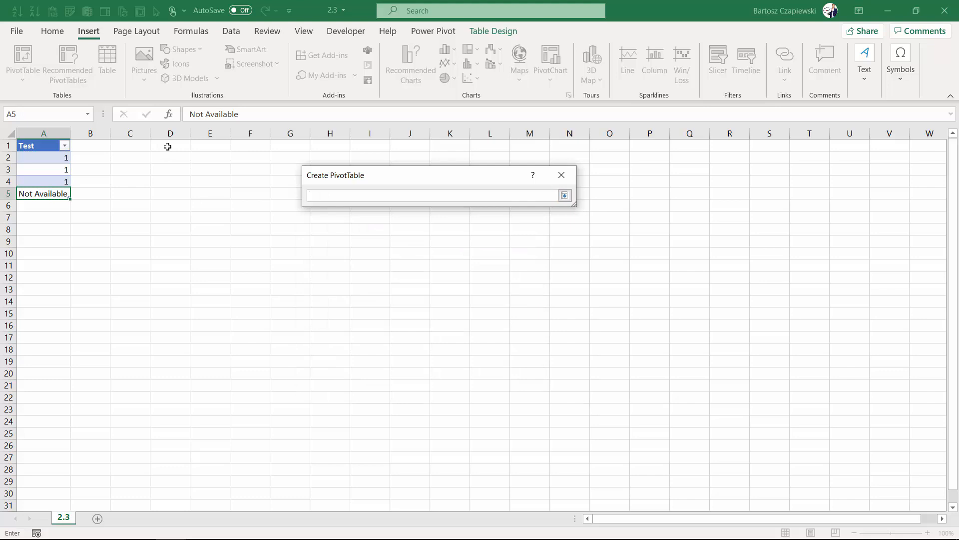
pyautogui.click(565, 195)
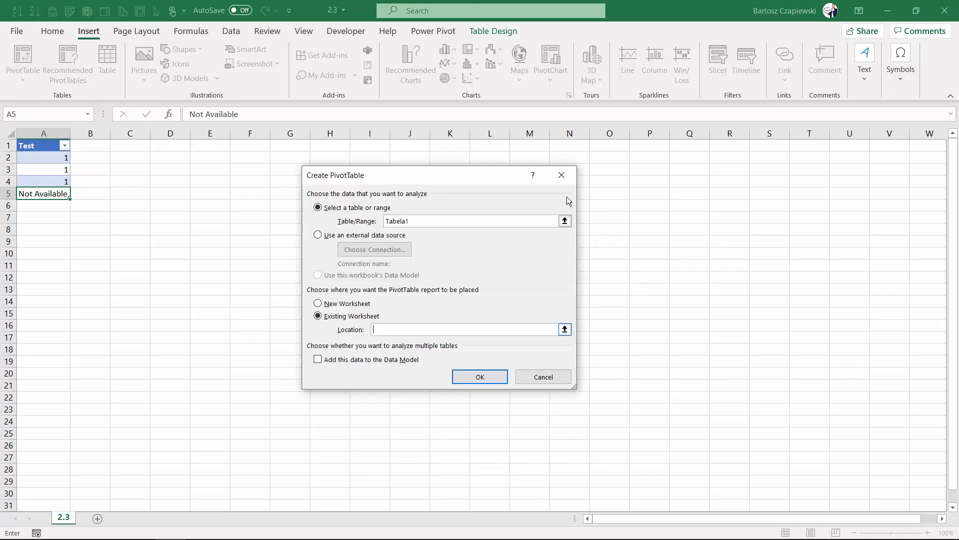
pyautogui.click(318, 303)
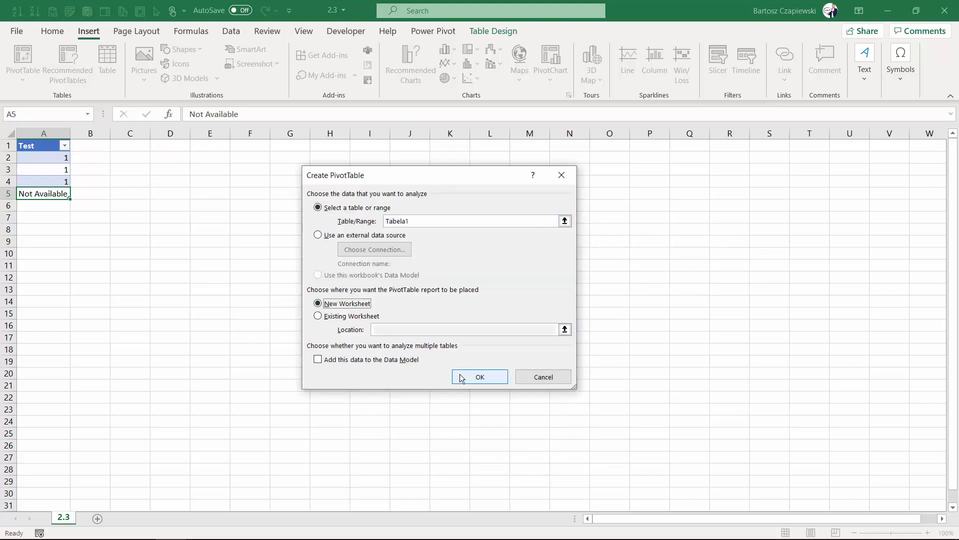
pyautogui.click(480, 377)
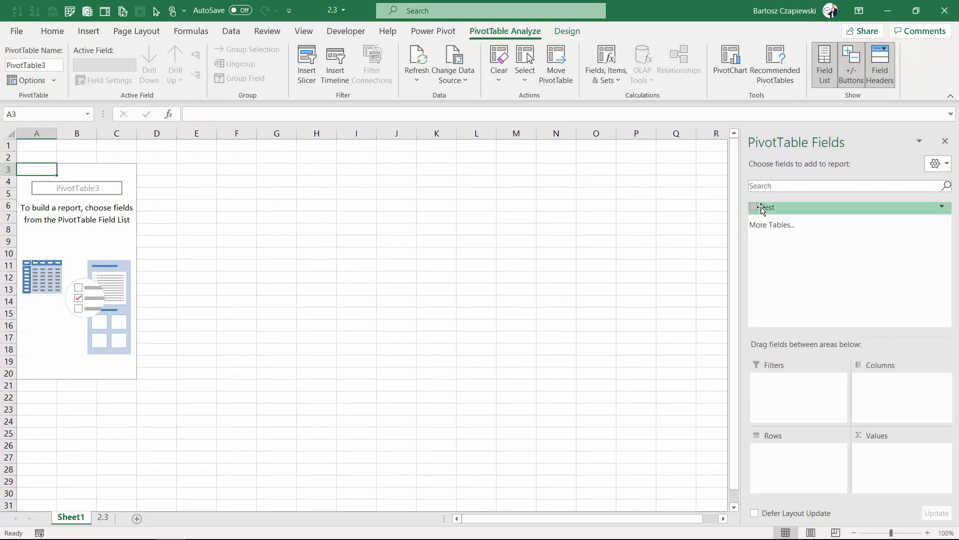
# Step: Add the Test field to the PivotTable's Values area three times and summarize the first one by Sum
pyautogui.moveTo(762, 210); pyautogui.dragTo(897, 462)
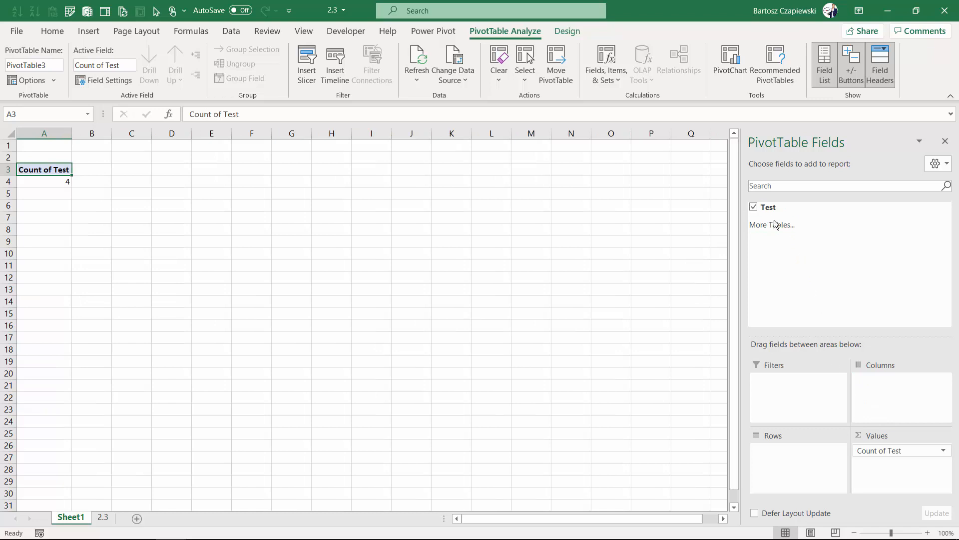
pyautogui.moveTo(770, 212); pyautogui.dragTo(909, 482)
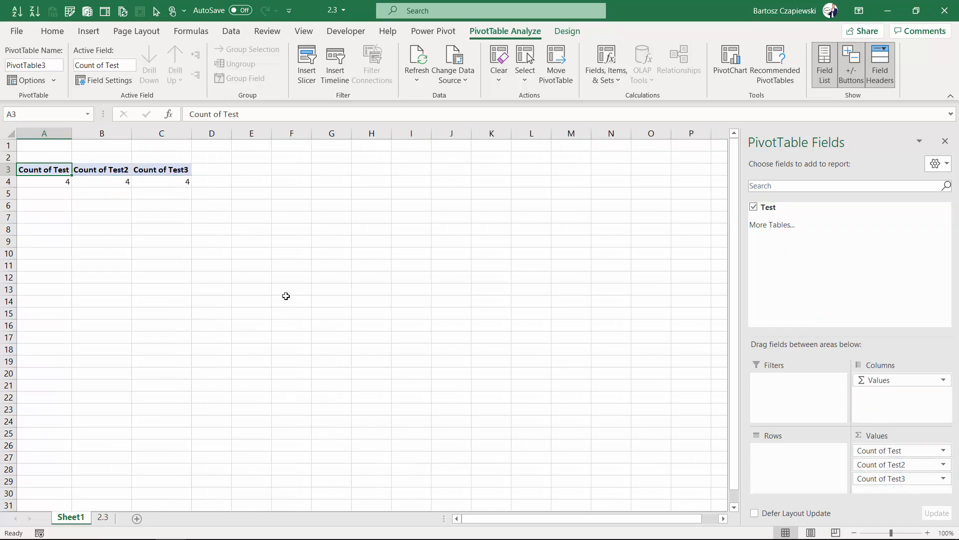
pyautogui.rightClick(59, 182)
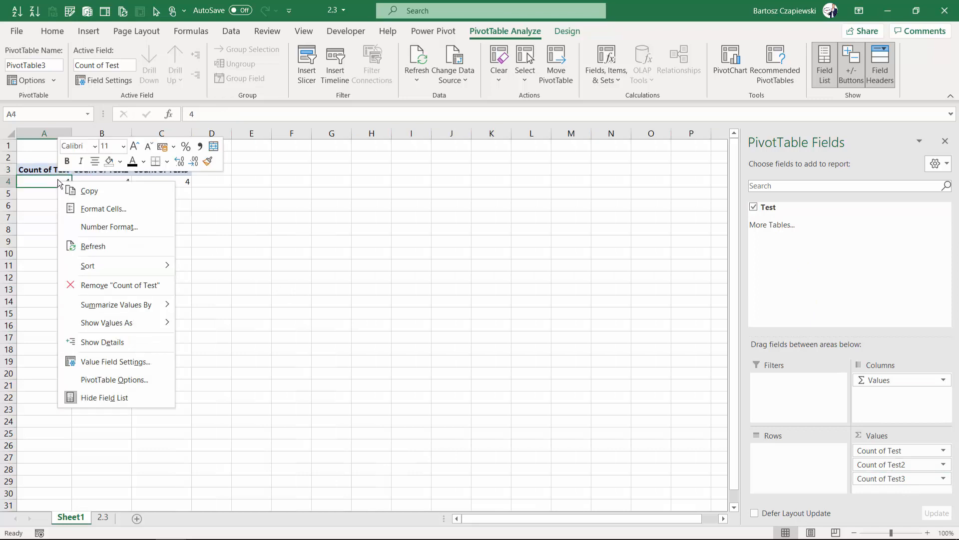
pyautogui.moveTo(150, 304)
pyautogui.click(216, 306)
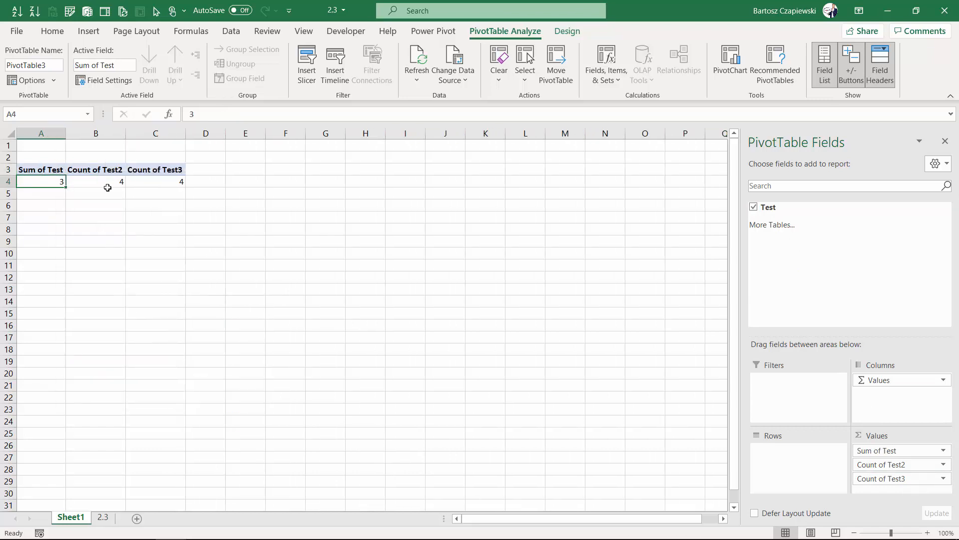
# Step: Summarize the third value column, Count of Test3, by Average
pyautogui.click(105, 184)
pyautogui.rightClick(104, 185)
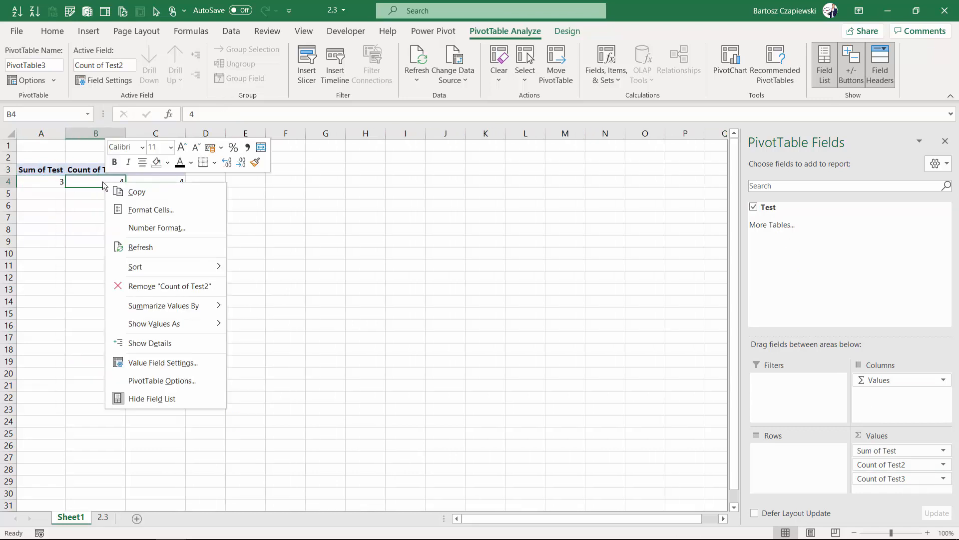
pyautogui.click(97, 183)
pyautogui.click(160, 182)
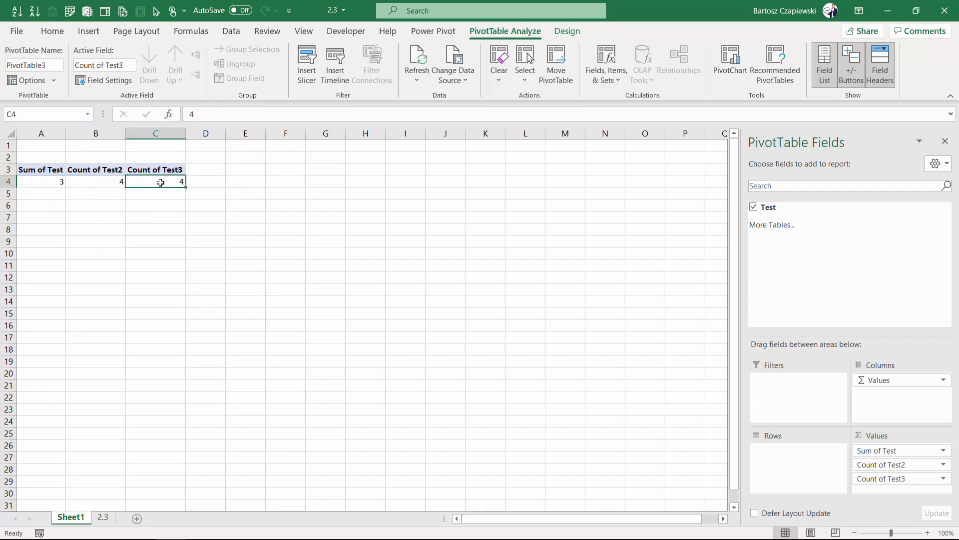
pyautogui.rightClick(161, 182)
pyautogui.moveTo(207, 311)
pyautogui.click(322, 344)
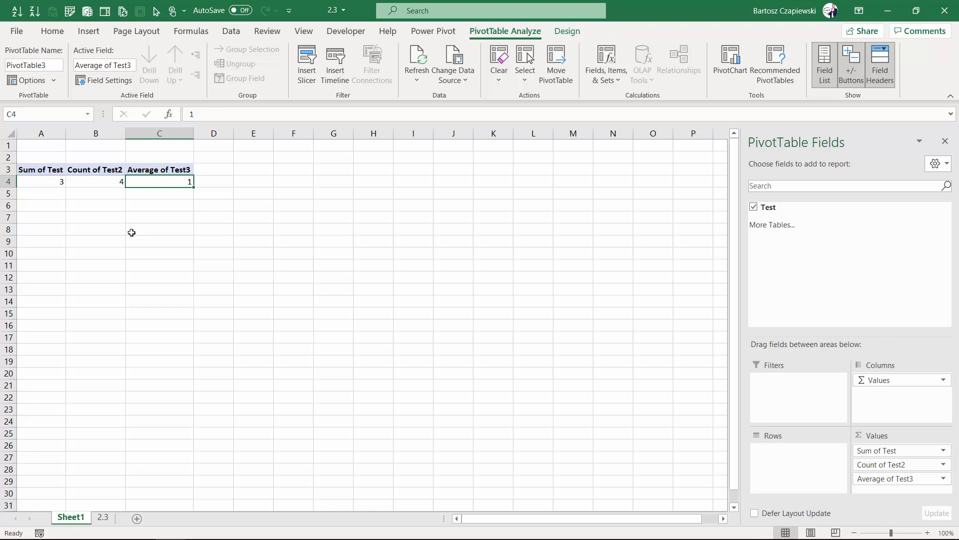
# Step: Check the Sum, Count and Average values in row 4 of the PivotTable
pyautogui.click(55, 181)
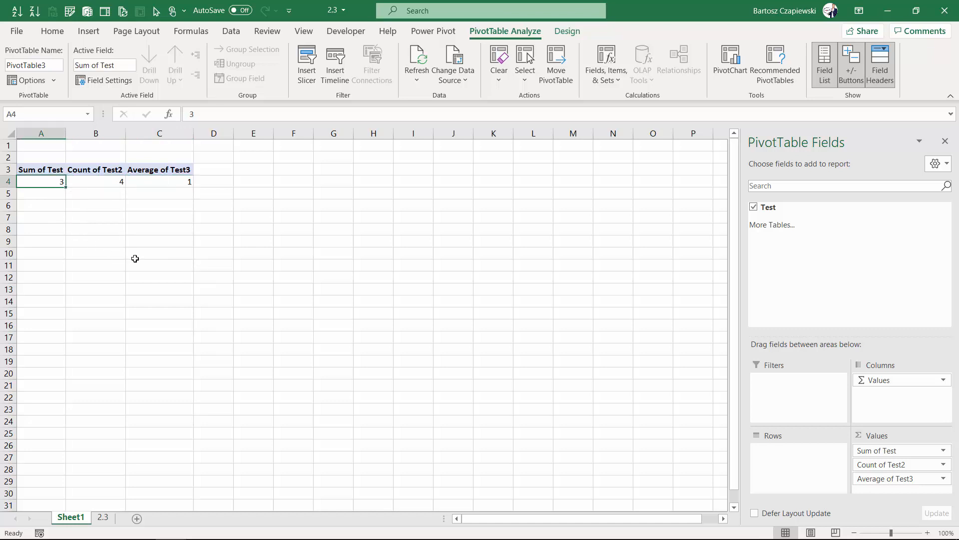
pyautogui.click(111, 182)
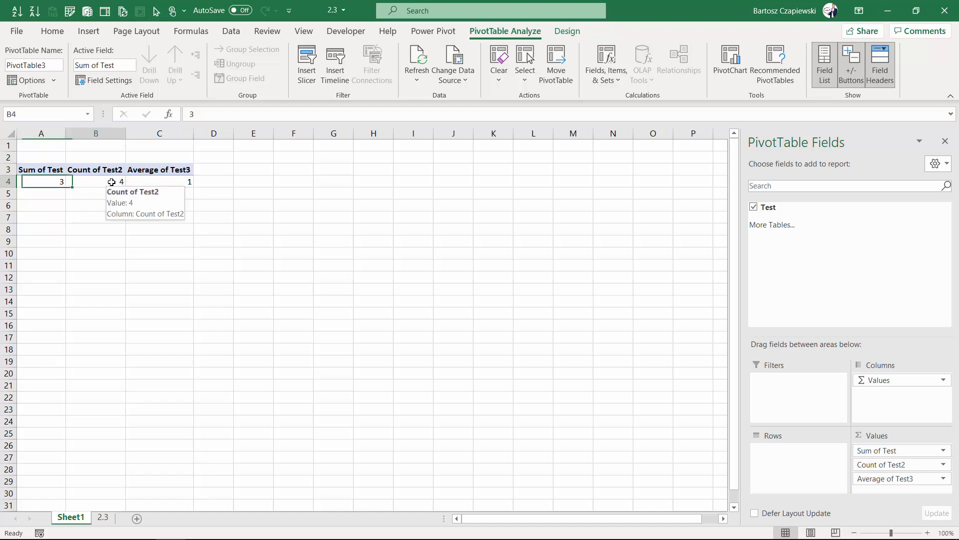
pyautogui.click(170, 180)
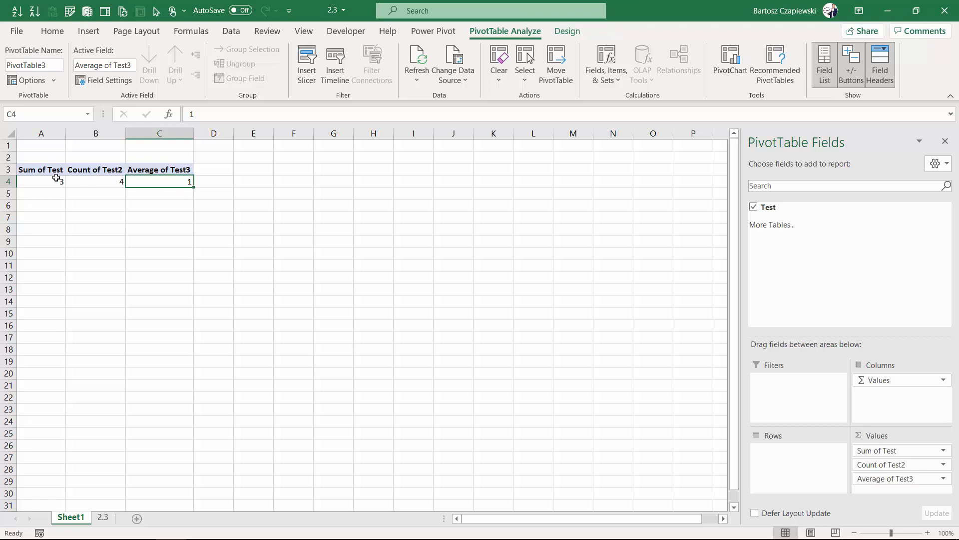
# Step: Try selecting the whole PivotTable, A3:C4, directly on the sheet
pyautogui.click(42, 165)
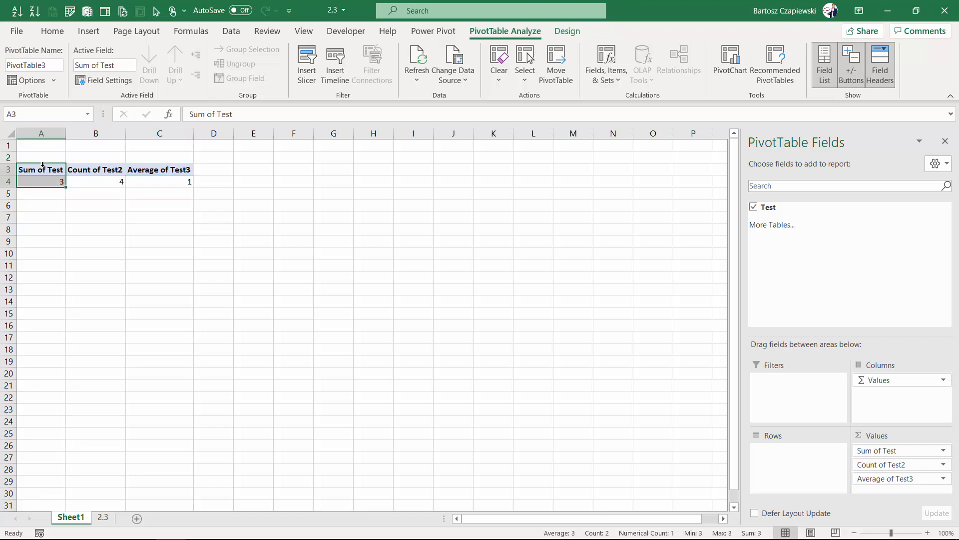
pyautogui.click(70, 163)
pyautogui.moveTo(58, 167); pyautogui.dragTo(156, 183)
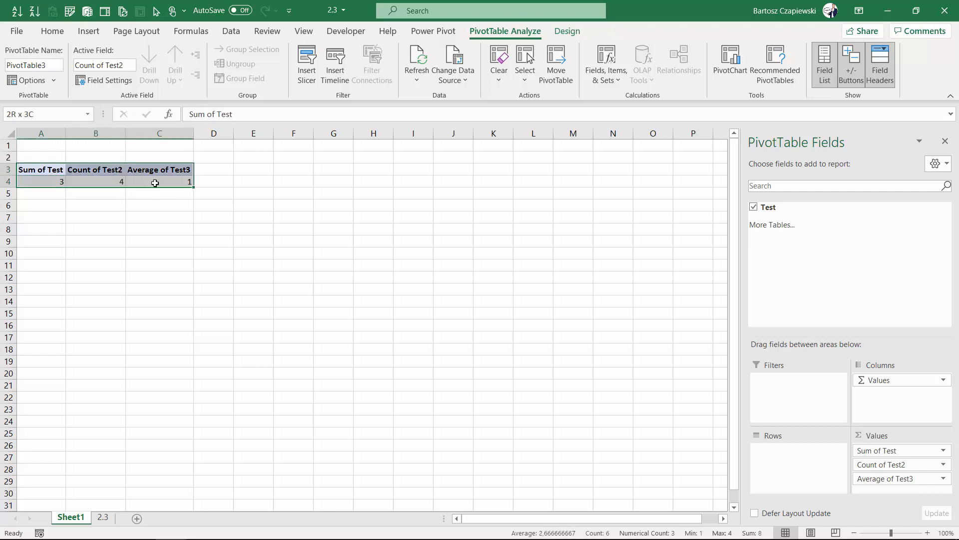
pyautogui.click(114, 182)
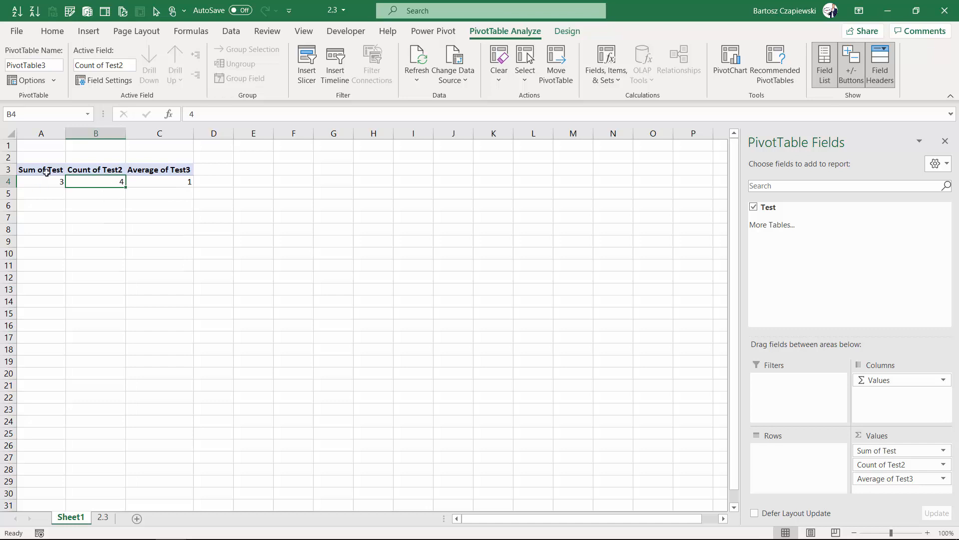
pyautogui.hotkey('ctrl', 'a')
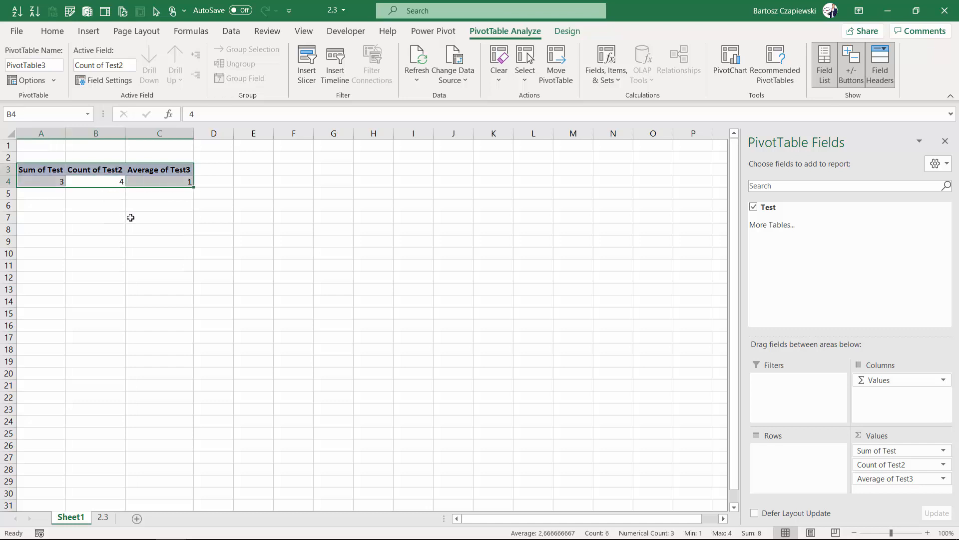
pyautogui.click(93, 182)
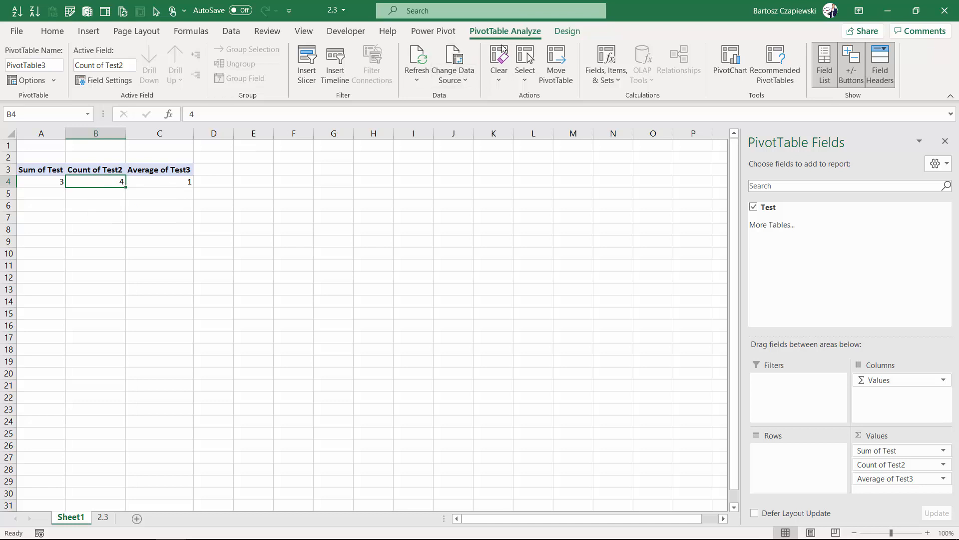
# Step: Select the entire PivotTable and copy it to cell D1 of the 2.3 sheet
pyautogui.click(525, 79)
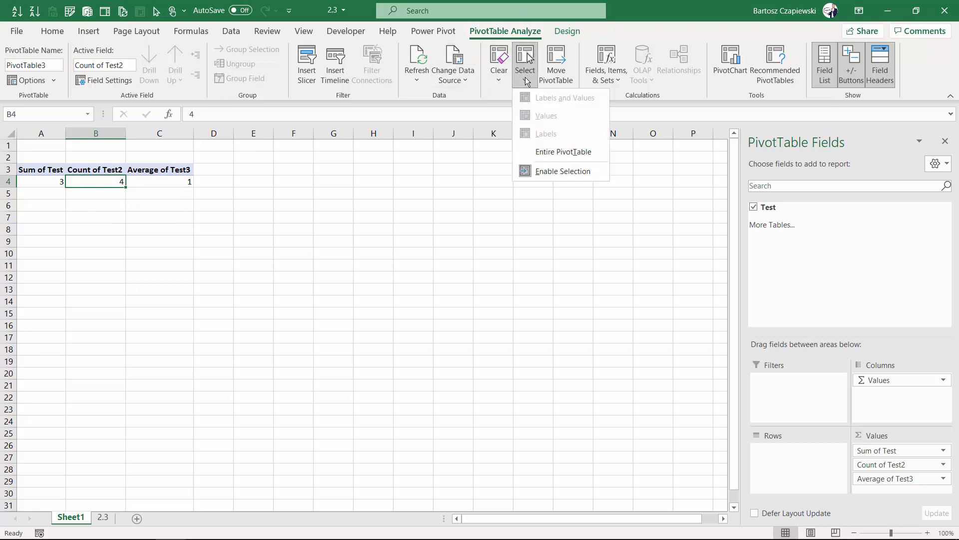
pyautogui.click(570, 155)
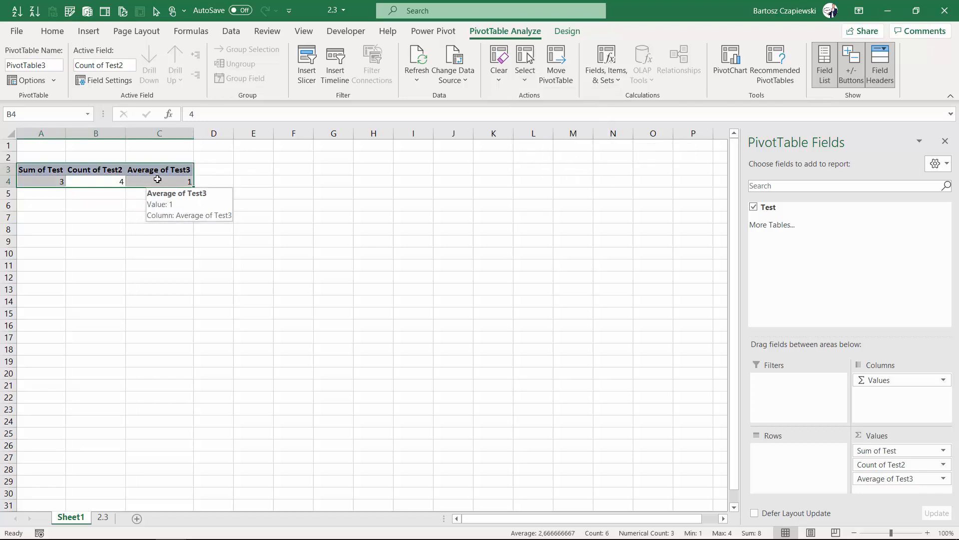
pyautogui.click(556, 80)
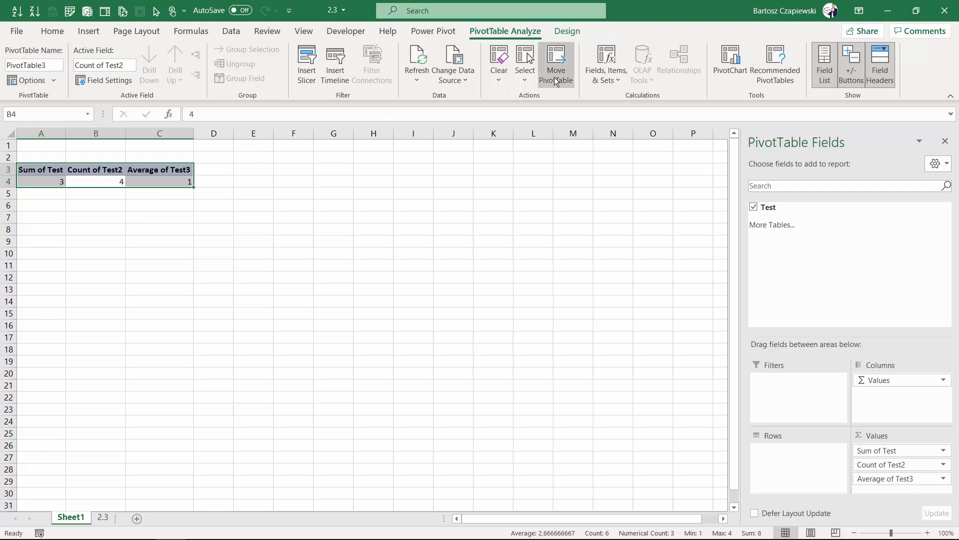
pyautogui.click(537, 315)
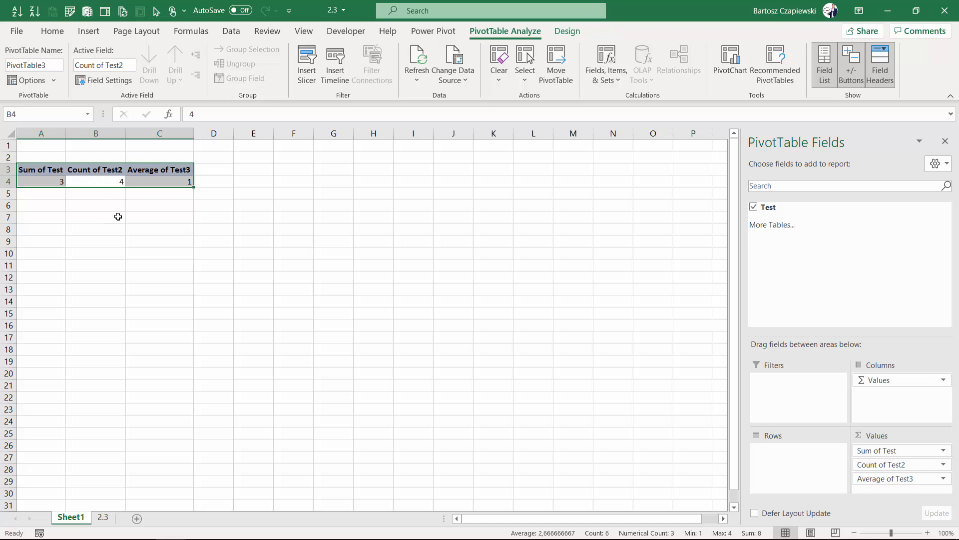
pyautogui.hotkey('ctrl', 'c')
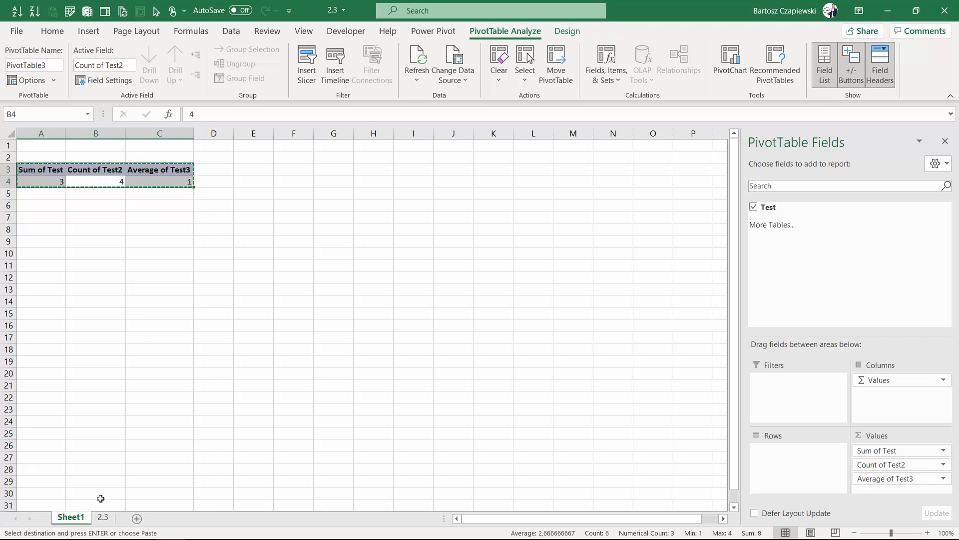
pyautogui.click(103, 517)
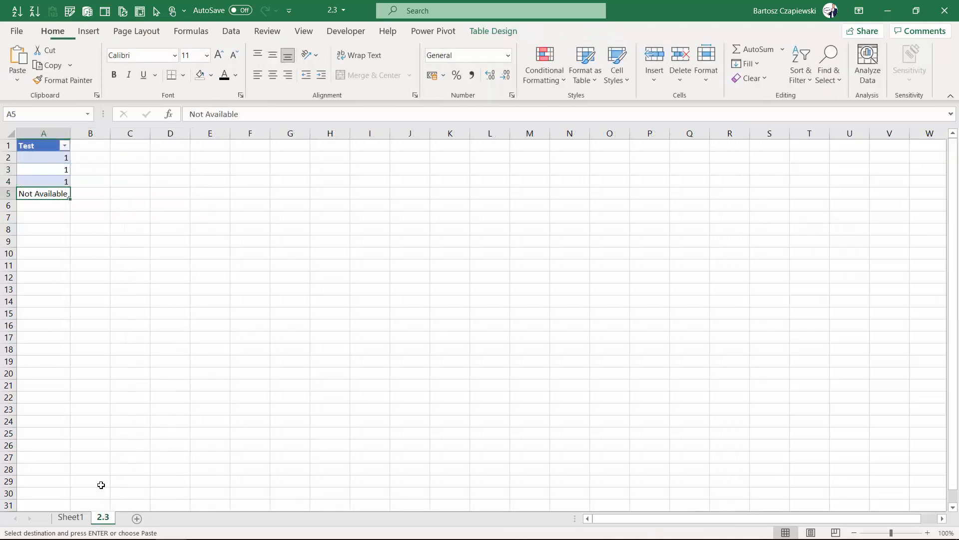
pyautogui.click(169, 145)
pyautogui.press('Return')
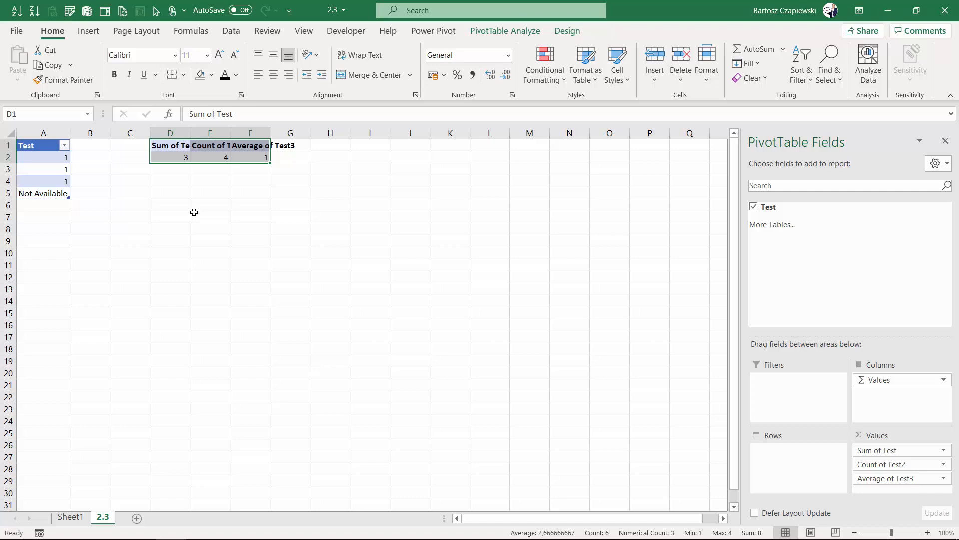
# Step: Delete the worksheet Sheet1 permanently from the workbook
pyautogui.rightClick(75, 518)
pyautogui.click(110, 365)
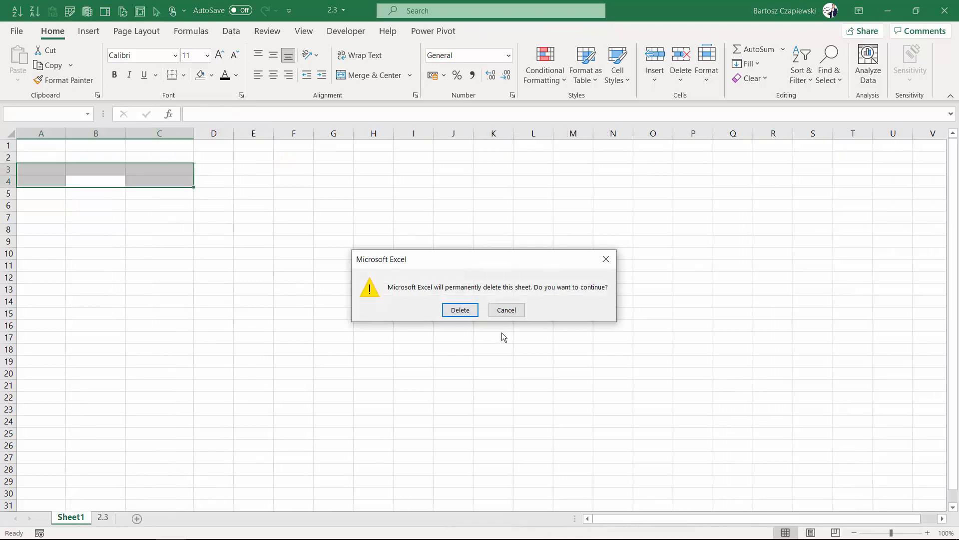
pyautogui.click(457, 310)
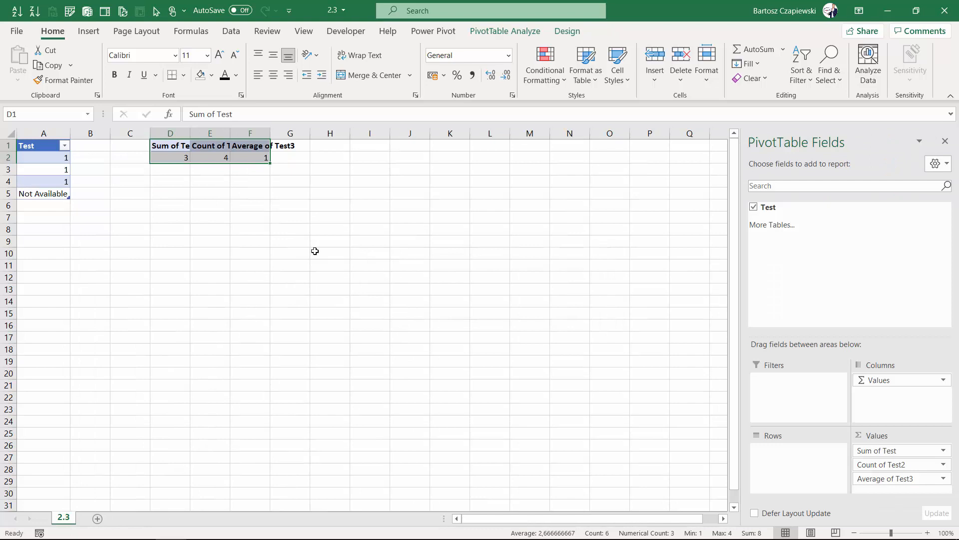
# Step: Autofit the widths of columns D, E and F so the PivotTable headers fit
pyautogui.doubleClick(190, 133)
pyautogui.doubleClick(239, 133)
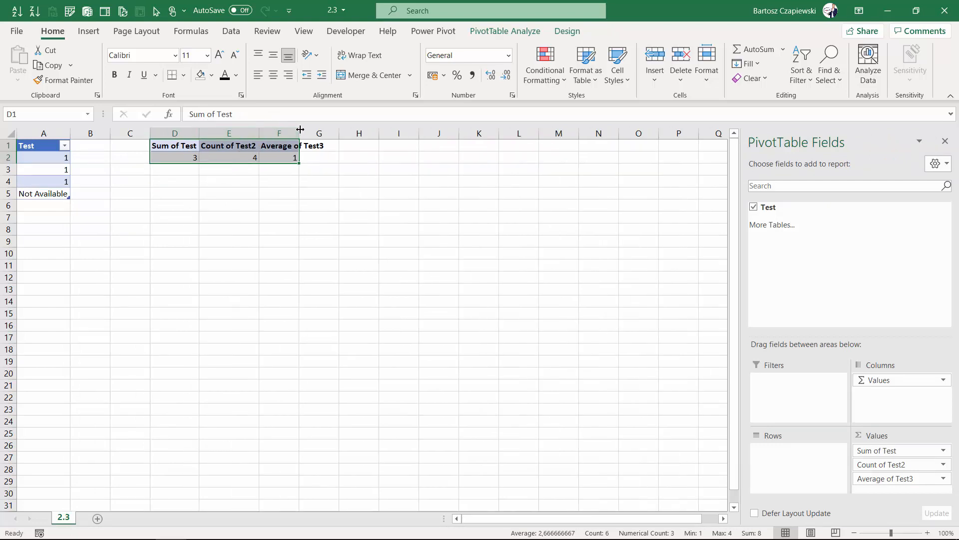
pyautogui.doubleClick(299, 133)
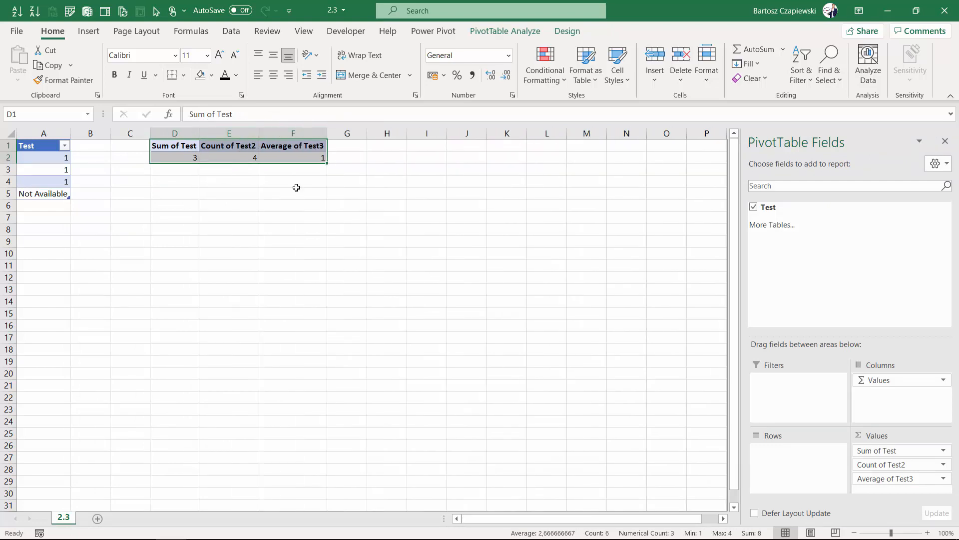
pyautogui.click(286, 159)
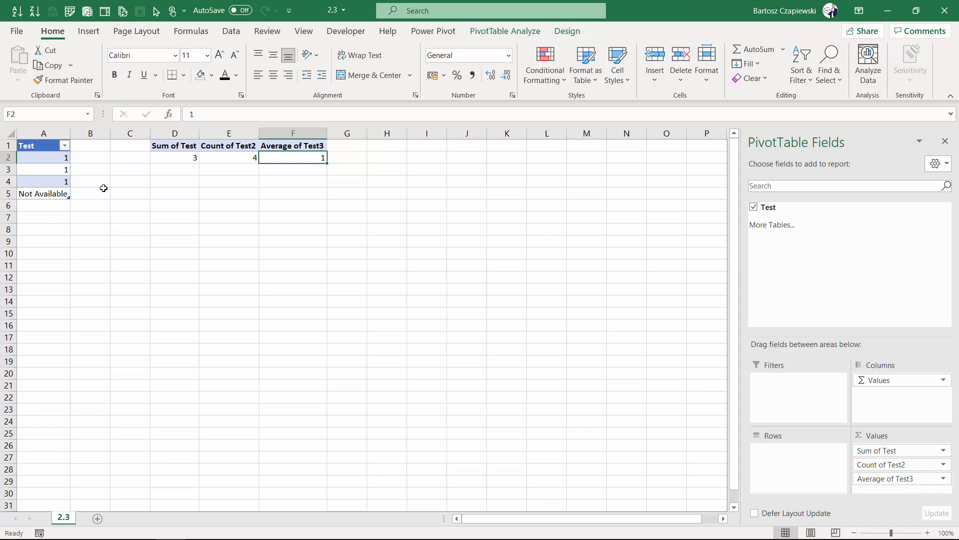
pyautogui.click(58, 199)
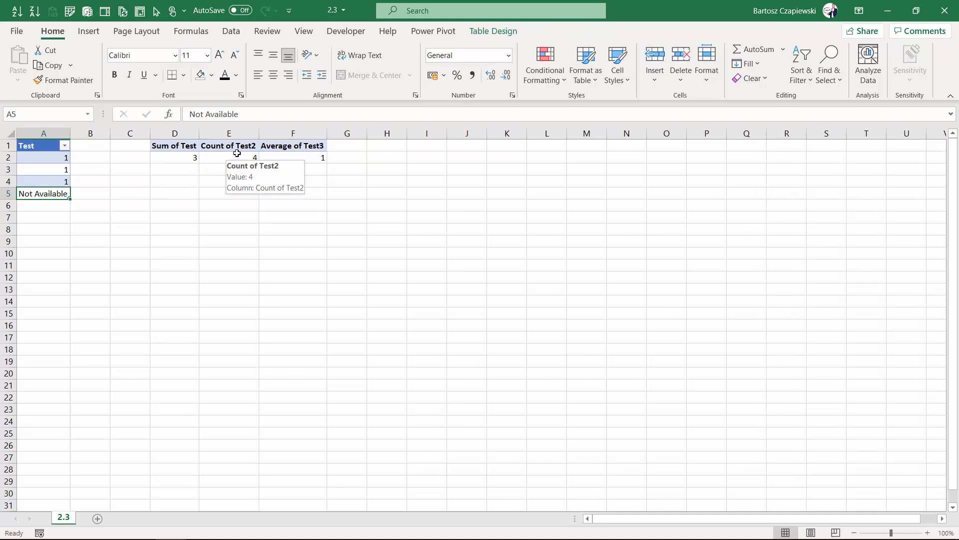
# Step: Compare the PivotTable's count and average of Test with the numeric source cells A2:A4
pyautogui.click(237, 154)
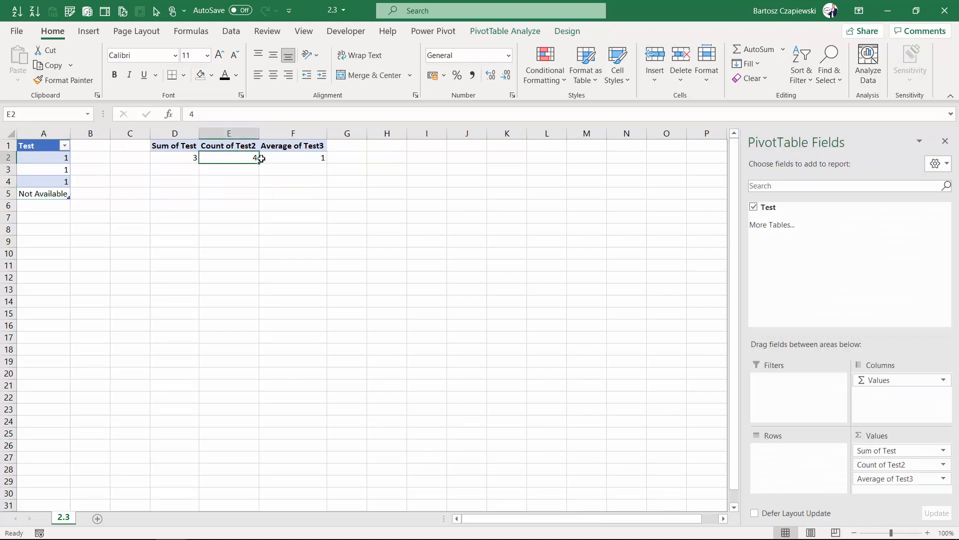
pyautogui.click(306, 157)
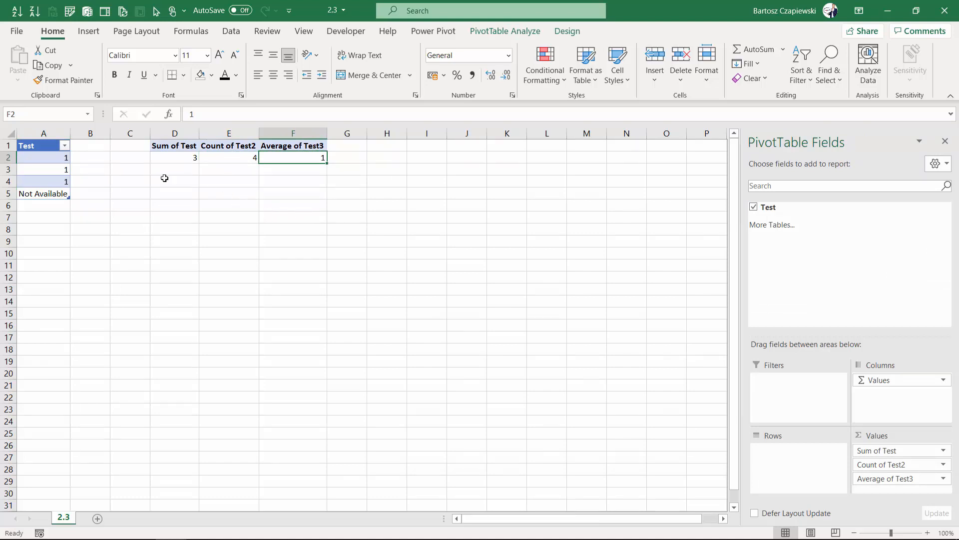
pyautogui.moveTo(70, 157); pyautogui.dragTo(67, 182)
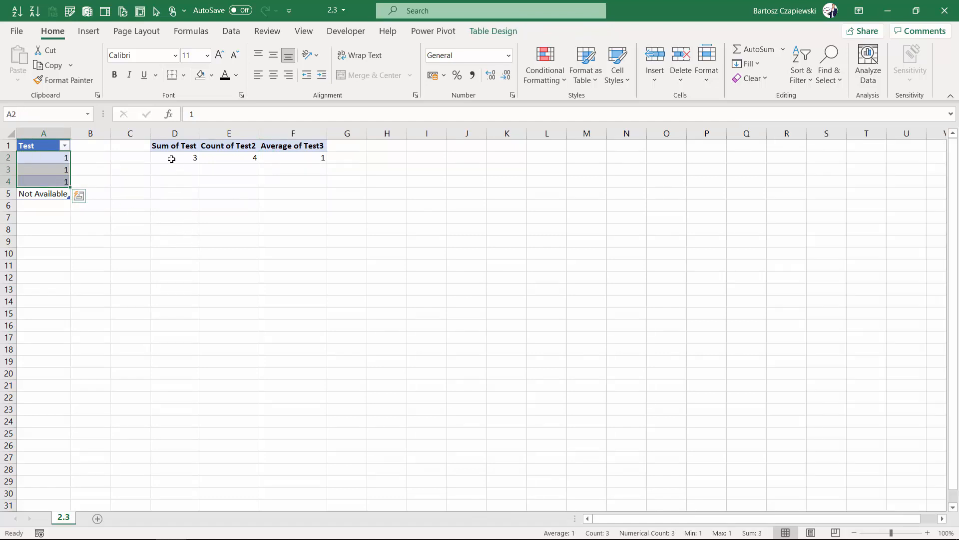
pyautogui.moveTo(175, 158)
# Step: Replace the text in source cell A5 with the empty-string formula ="" and refresh the PivotTable
pyautogui.click(48, 195)
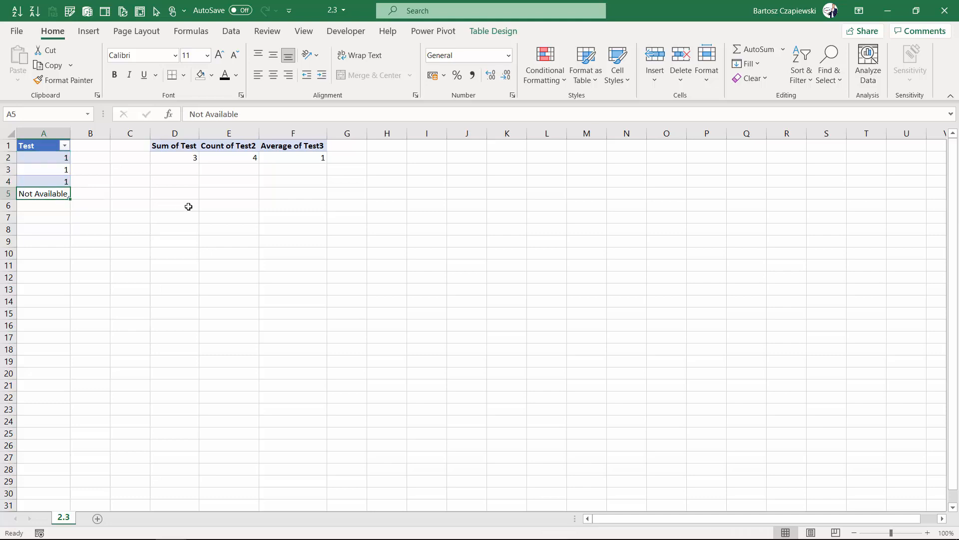
pyautogui.write('=""')
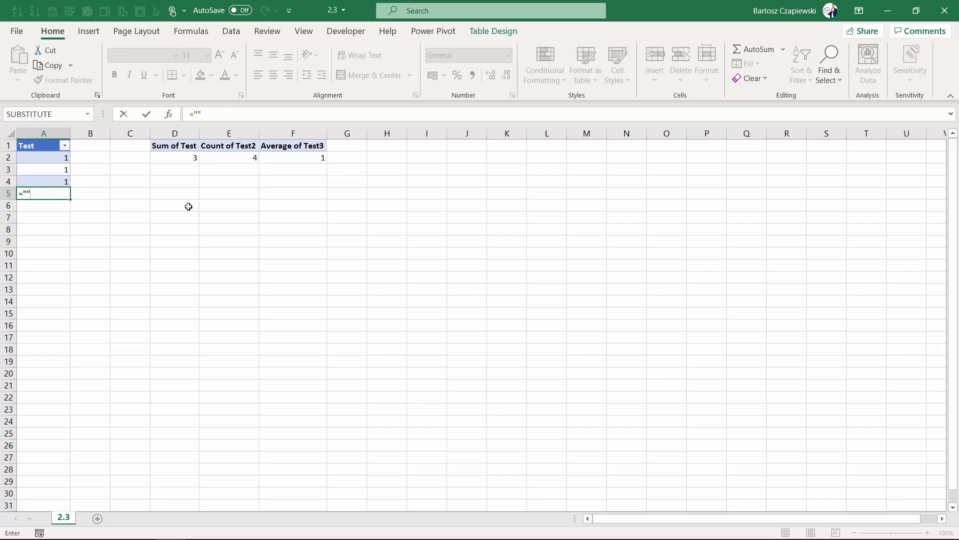
pyautogui.hotkey('ctrl', 'Return')
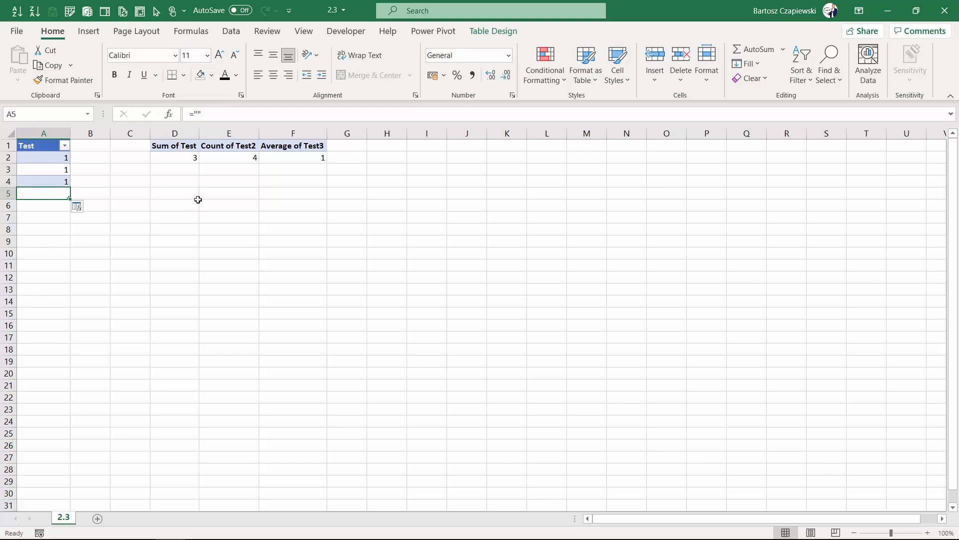
pyautogui.click(231, 157)
pyautogui.rightClick(231, 157)
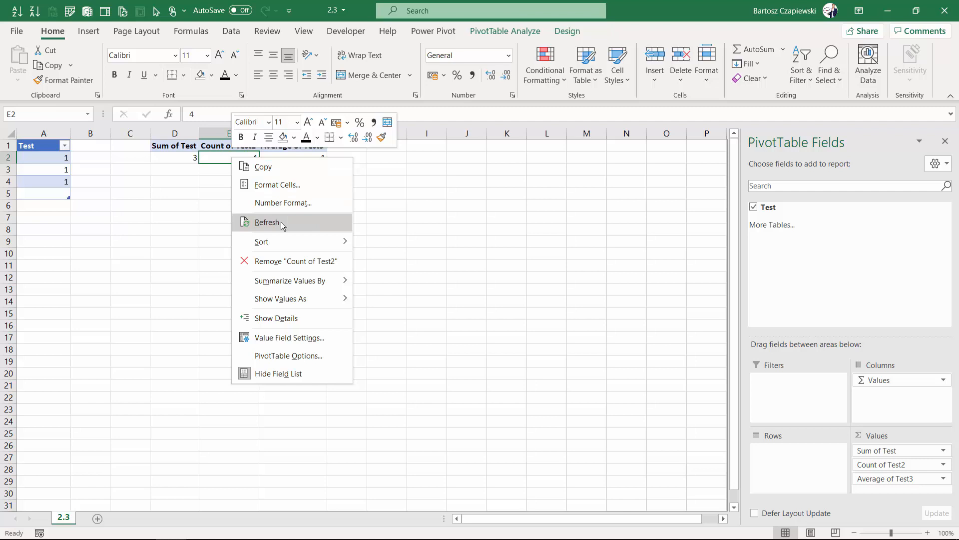
pyautogui.click(282, 223)
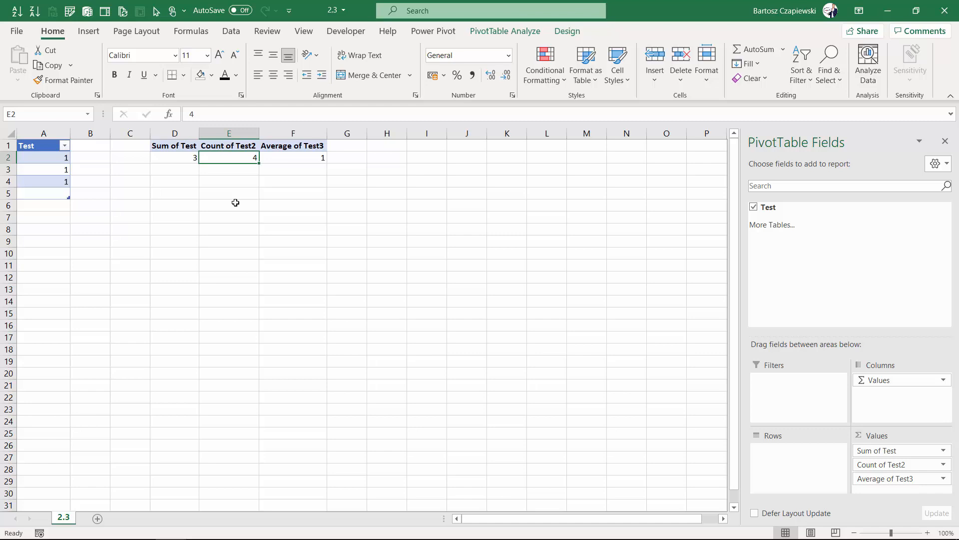
# Step: Clear source cell A5 completely, refresh the PivotTable and check its average and count
pyautogui.click(62, 194)
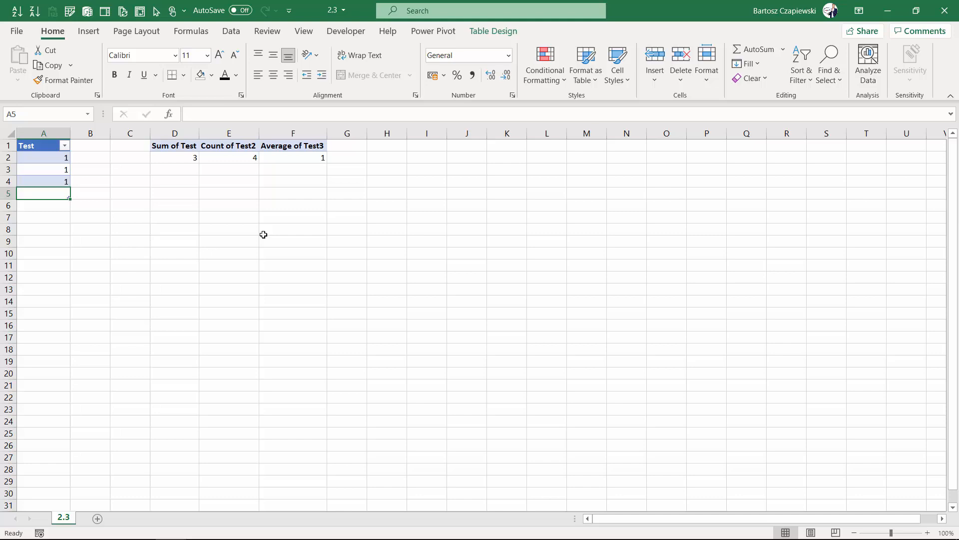
pyautogui.click(240, 156)
pyautogui.rightClick(242, 157)
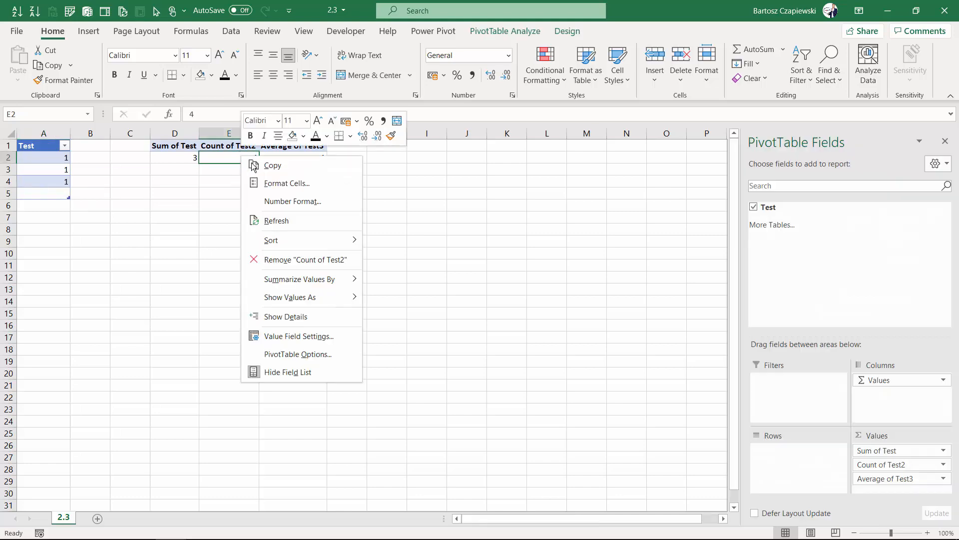
pyautogui.click(287, 217)
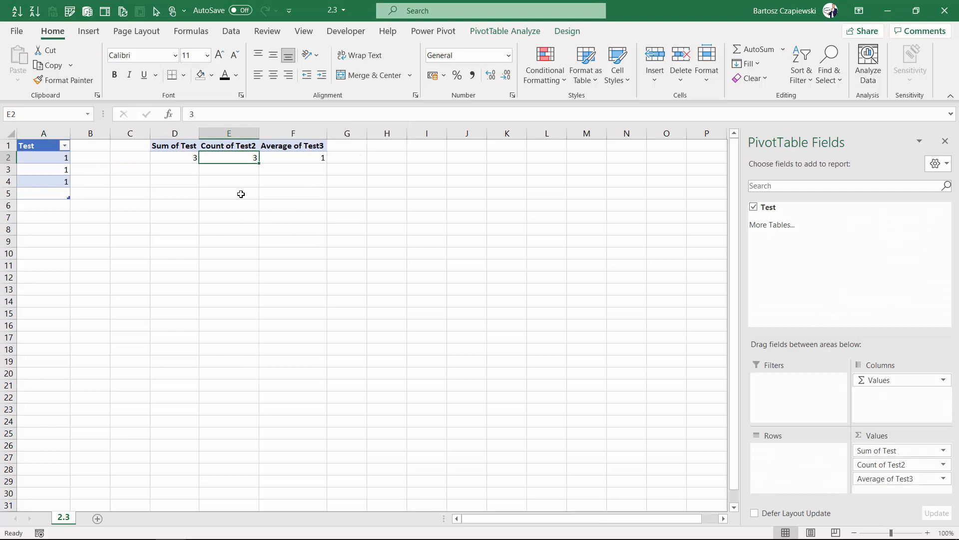
pyautogui.click(306, 158)
pyautogui.click(243, 159)
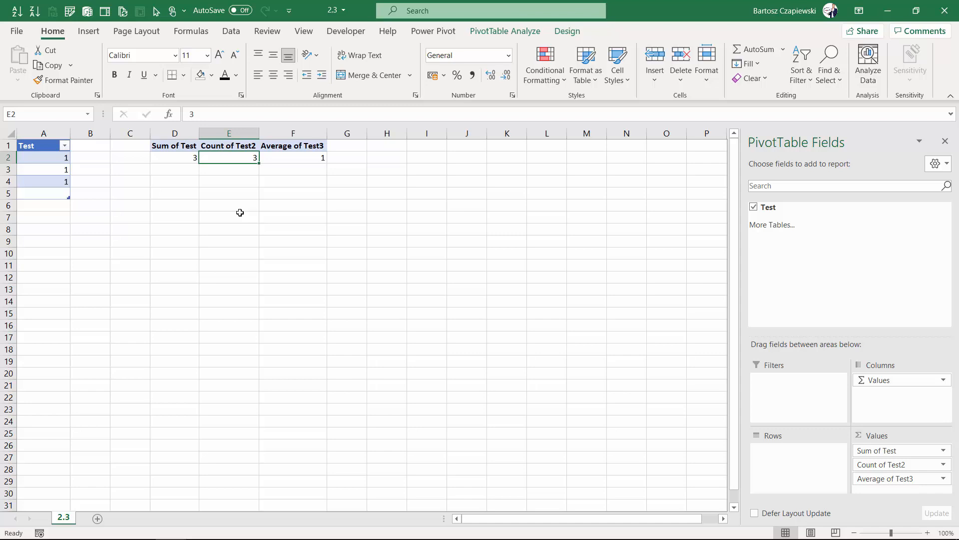
# Step: Enter the formula =NA() in source cell A5, refresh the PivotTable and check its sum, average and count
pyautogui.click(54, 193)
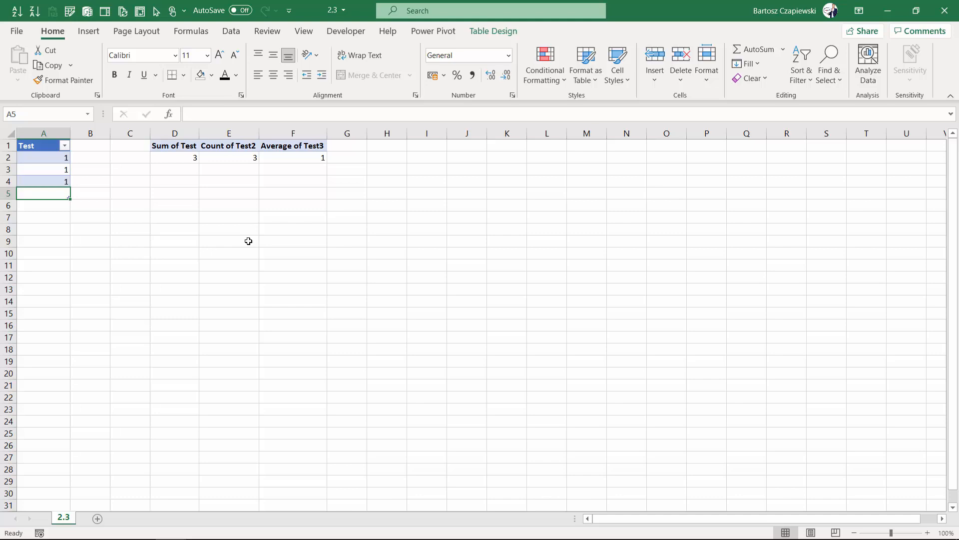
pyautogui.write('=NA')
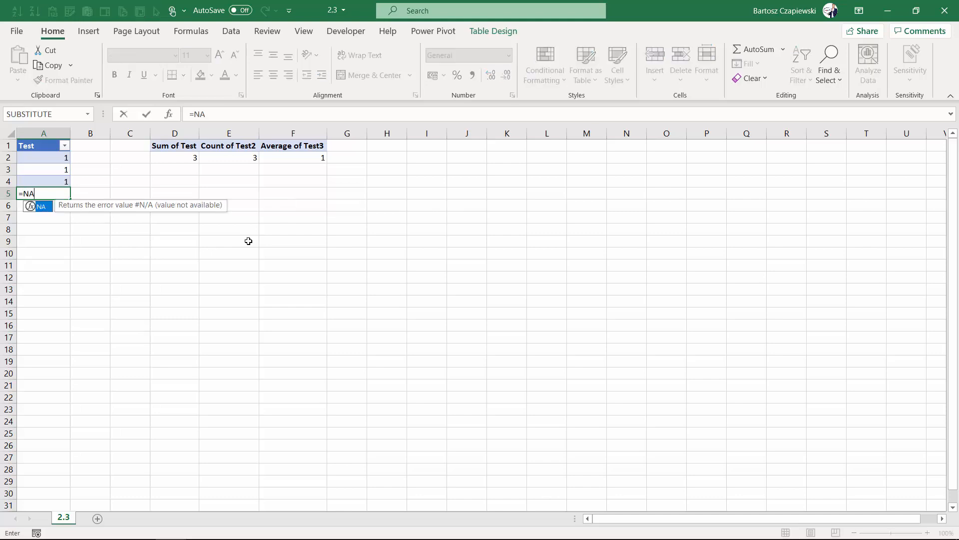
pyautogui.write('()')
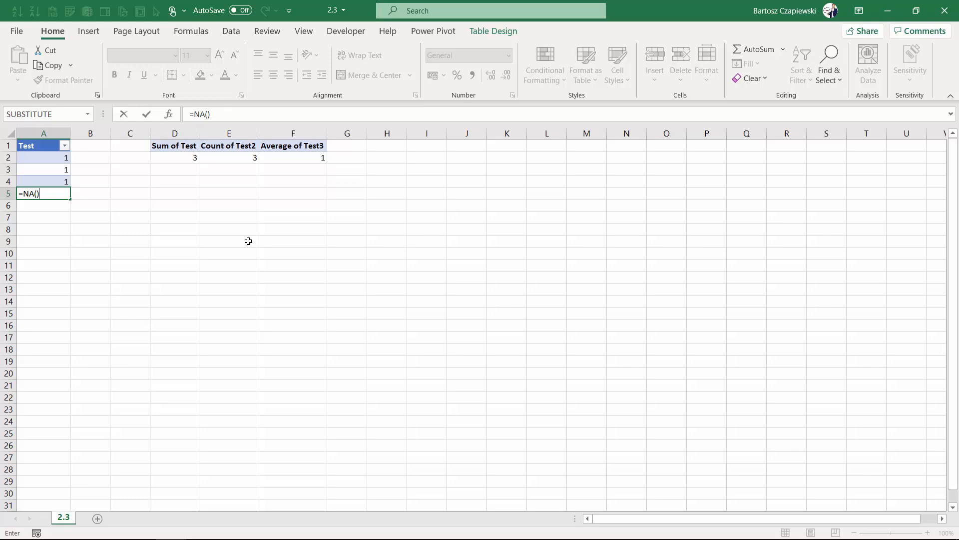
pyautogui.press('Return')
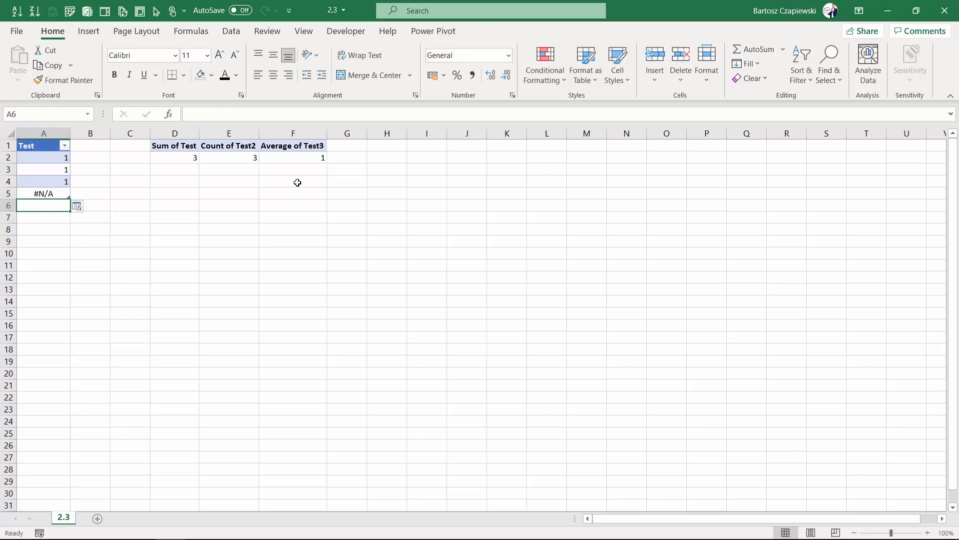
pyautogui.rightClick(246, 157)
pyautogui.click(283, 217)
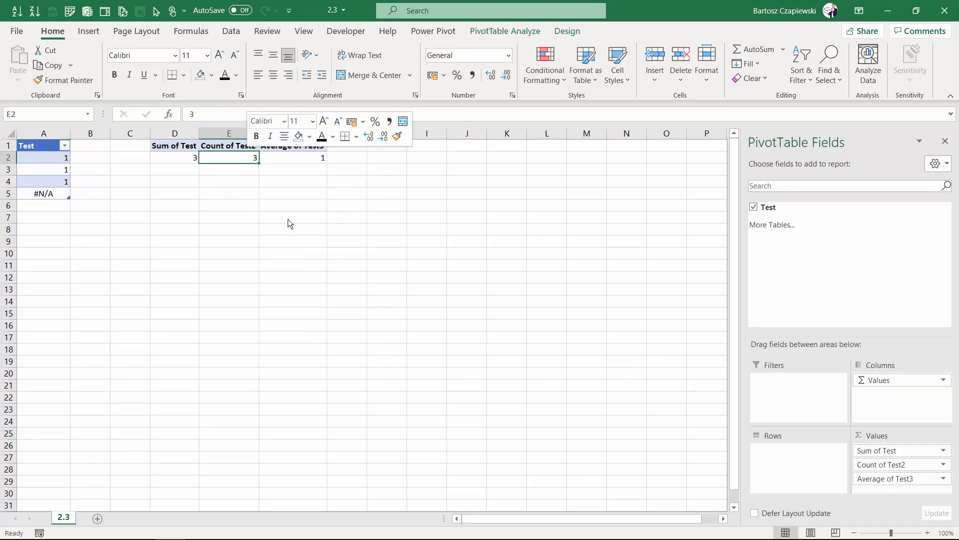
pyautogui.click(183, 158)
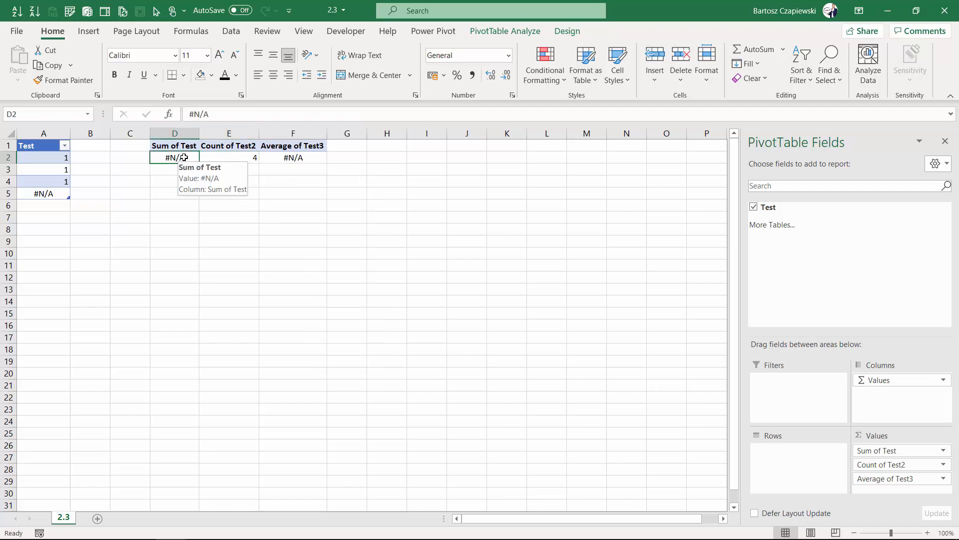
pyautogui.click(299, 157)
pyautogui.click(242, 160)
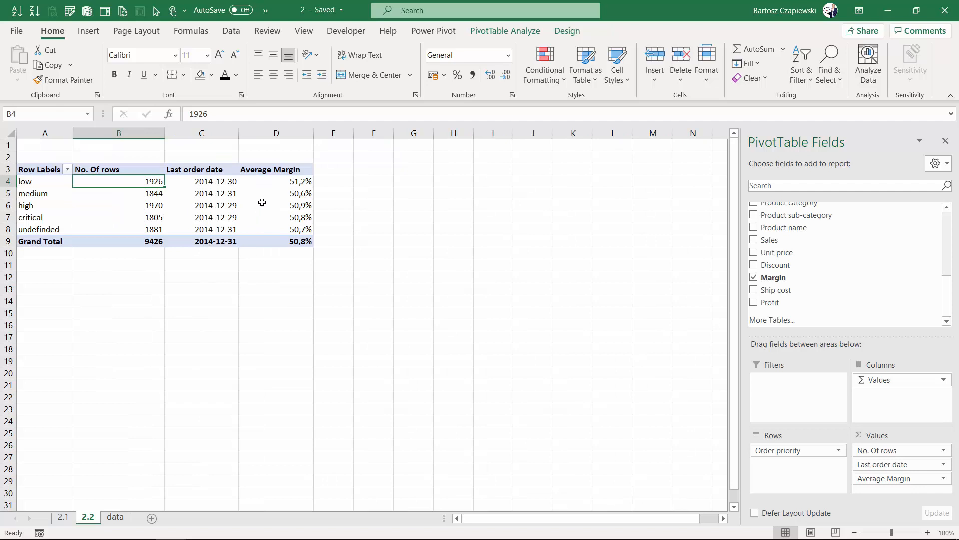
# Step: In workbook 2, examine the Average Margin on sheet 2.2 and the Margin column with its NA entry on the data sheet
pyautogui.click(289, 182)
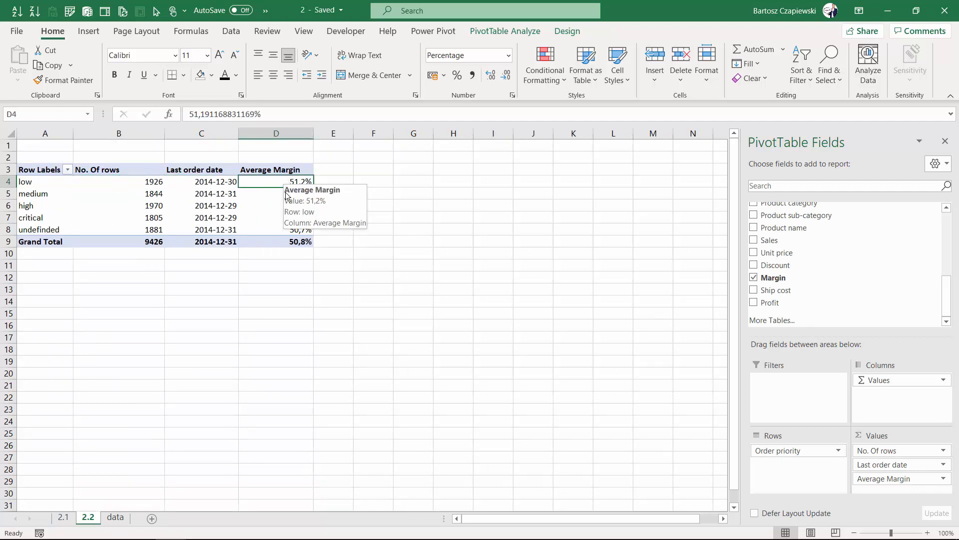
pyautogui.click(115, 517)
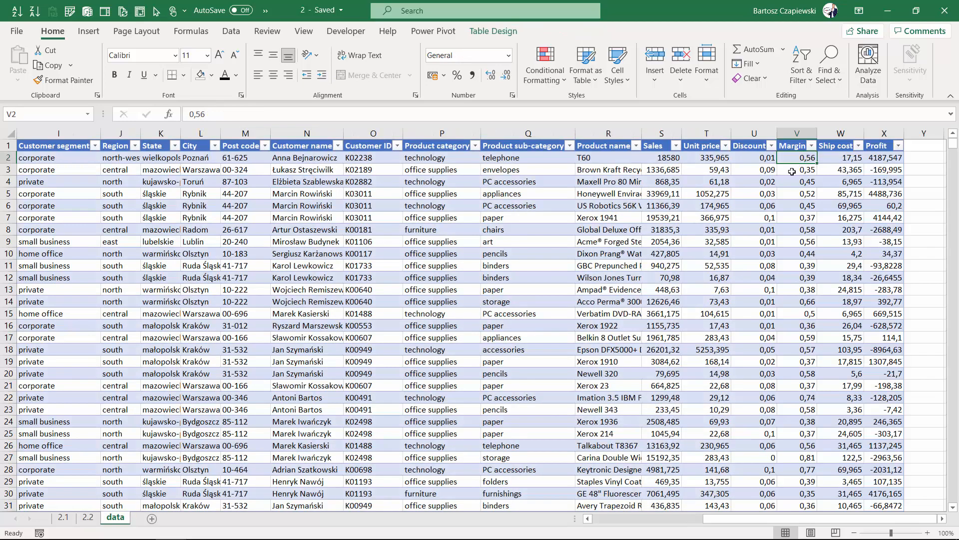
pyautogui.scroll(-2, 794, 193)
pyautogui.scroll(1, 794, 192)
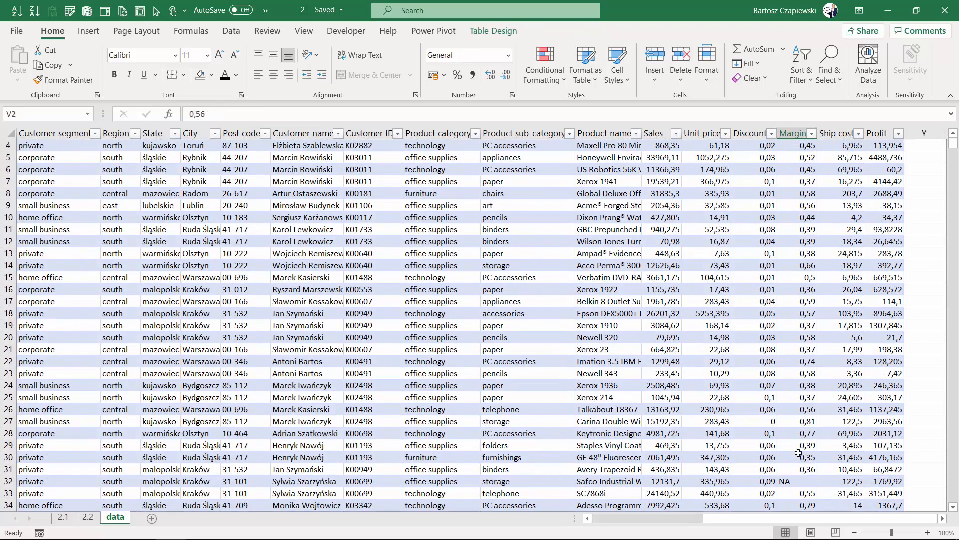
pyautogui.click(798, 480)
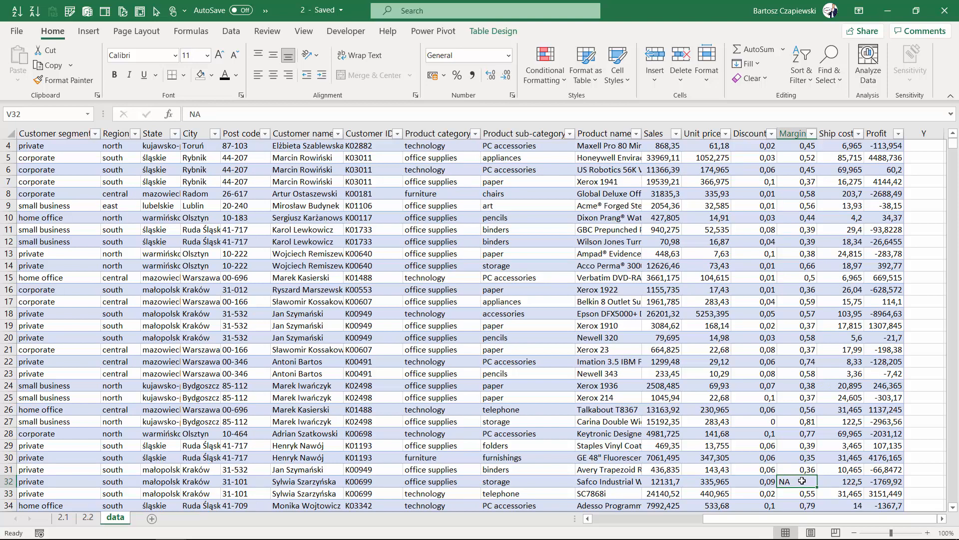
pyautogui.click(795, 133)
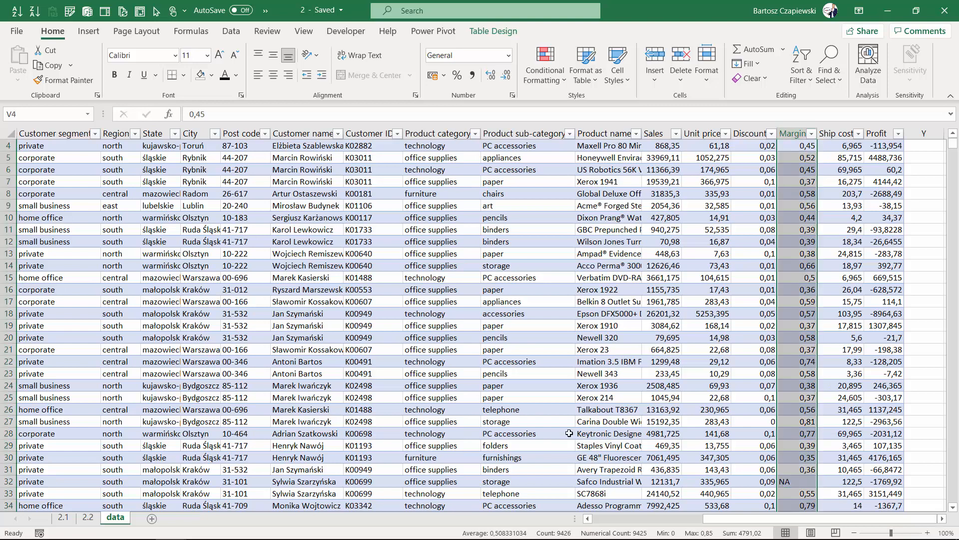